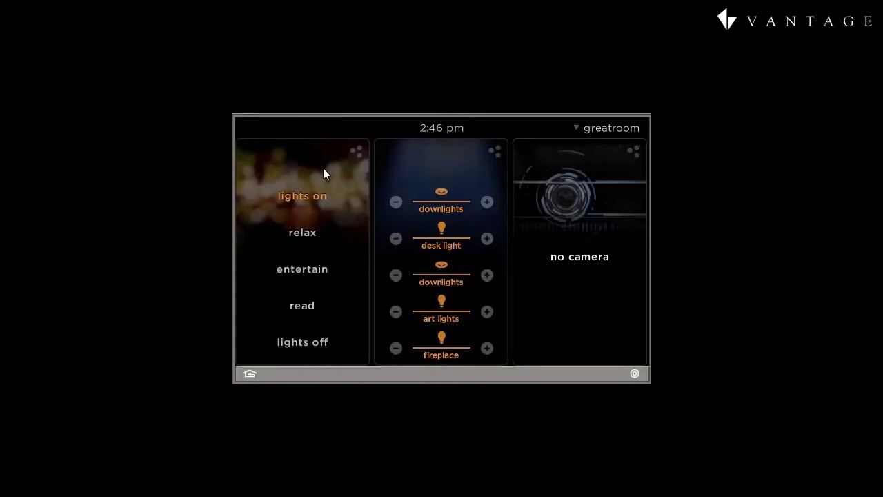
# - Activate the great room's lights off scene and open the full scenes page to look through the additional scenes
pyautogui.click(320, 344)
pyautogui.click(357, 154)
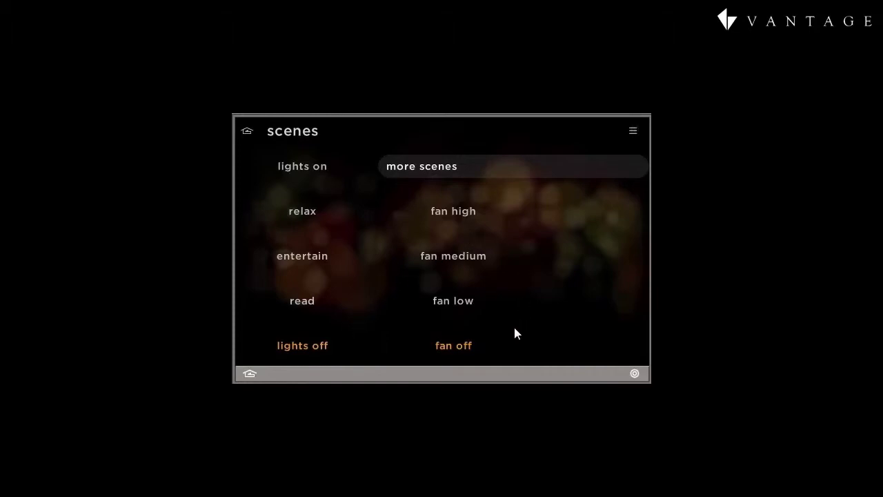
pyautogui.moveTo(515, 327); pyautogui.dragTo(515, 272)
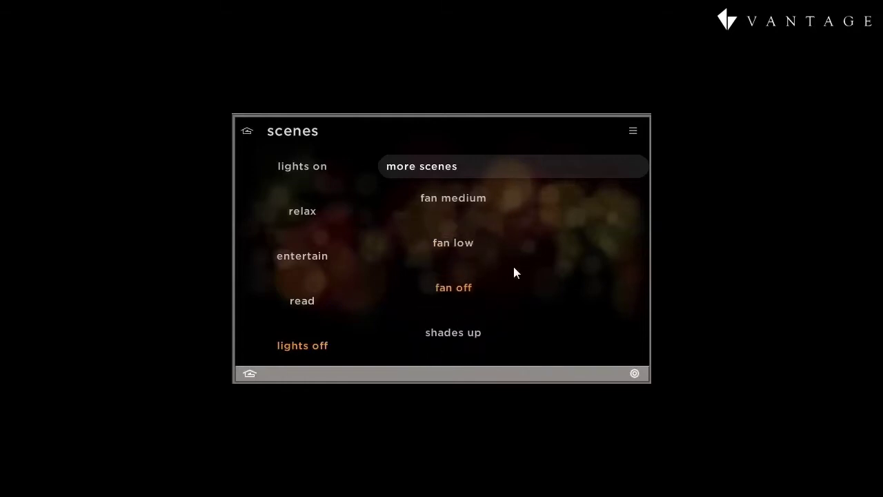
# - In the scene configuration list, try moving the entertain scene above relax and disable the read scene
pyautogui.click(633, 132)
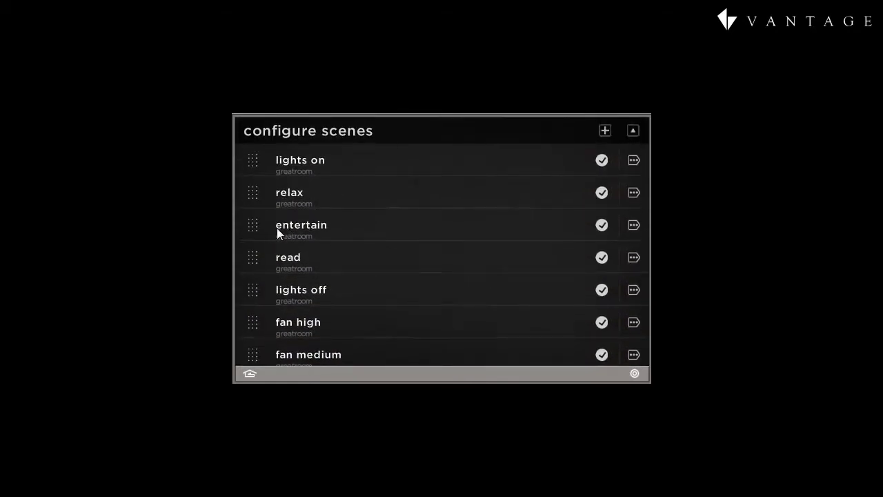
pyautogui.moveTo(254, 225); pyautogui.dragTo(256, 196)
pyautogui.click(601, 224)
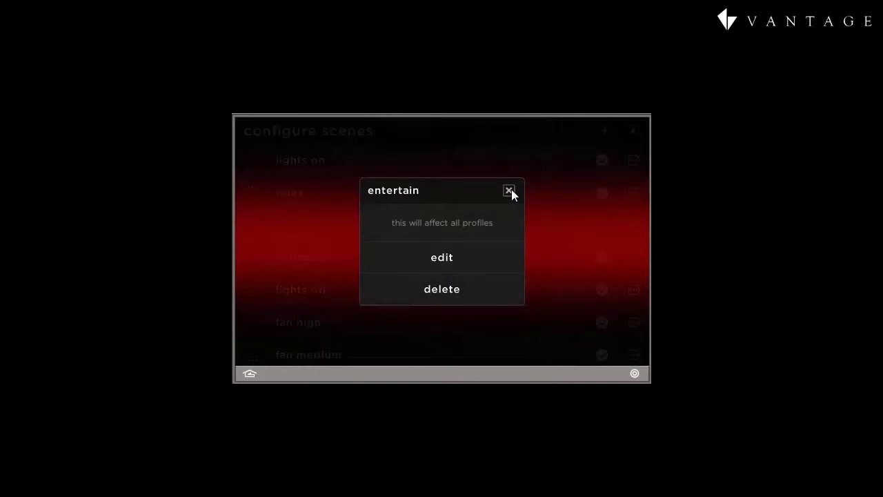
pyautogui.click(510, 191)
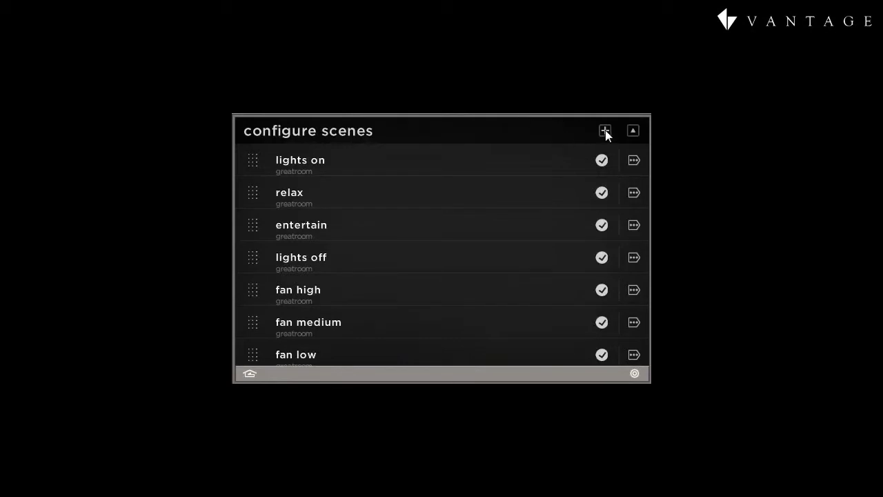
# - Create and save a new scene from the project's entertain keypad button on equinox 73 great room
pyautogui.click(605, 131)
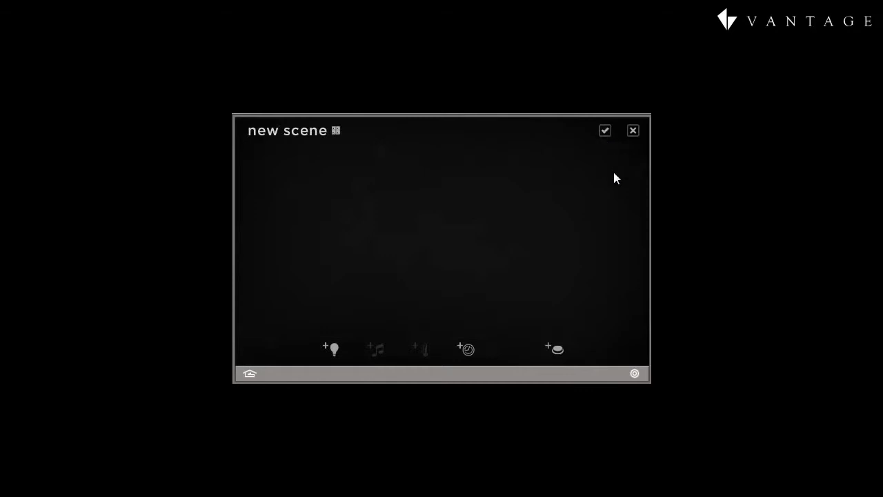
pyautogui.click(557, 349)
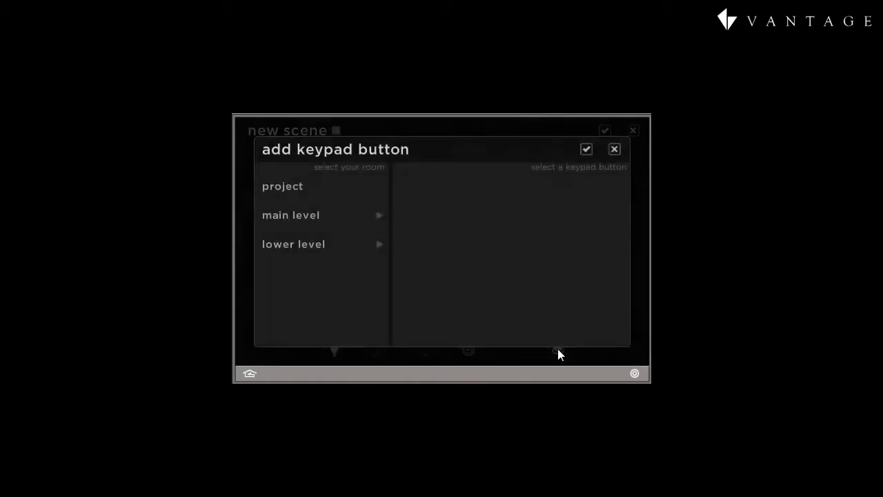
pyautogui.click(297, 211)
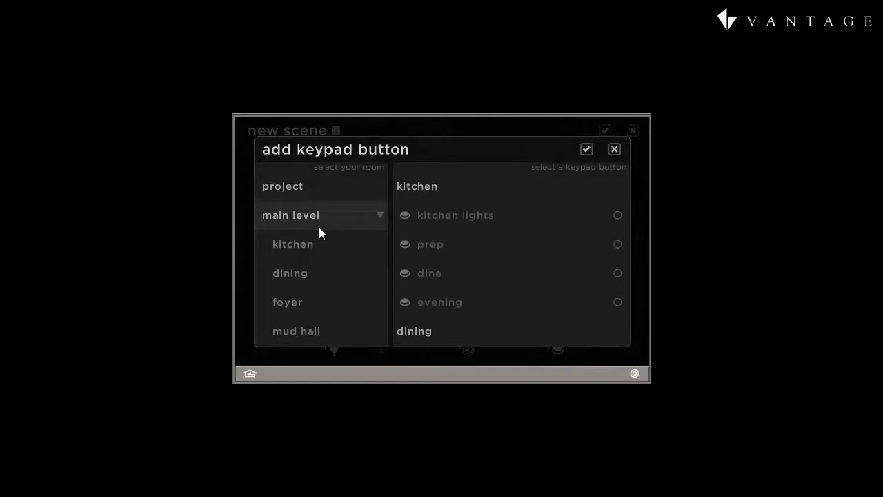
pyautogui.click(307, 186)
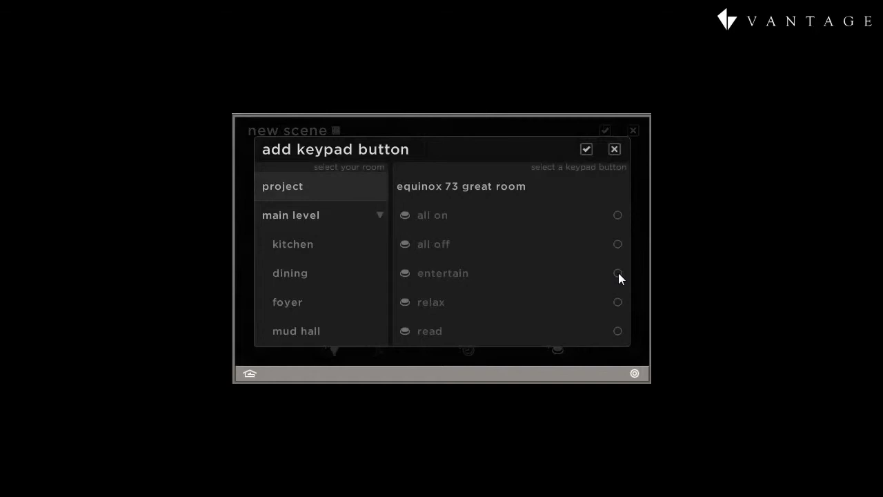
pyautogui.click(617, 273)
pyautogui.click(586, 149)
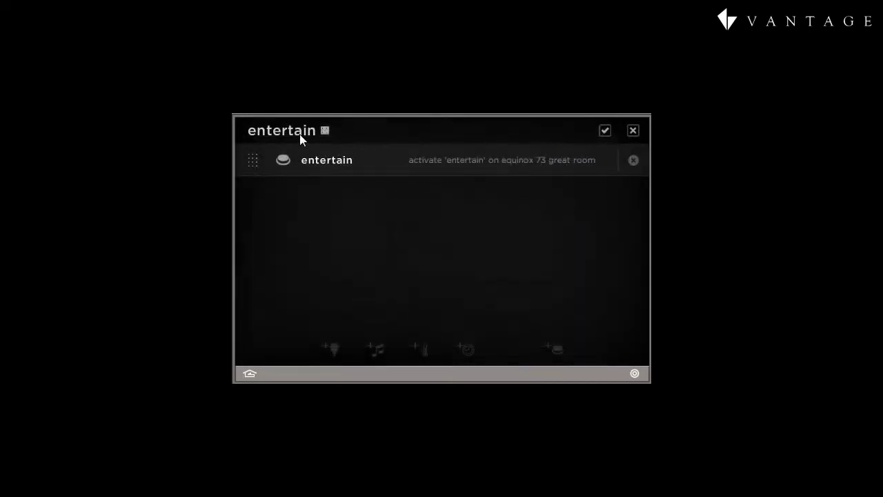
pyautogui.click(605, 131)
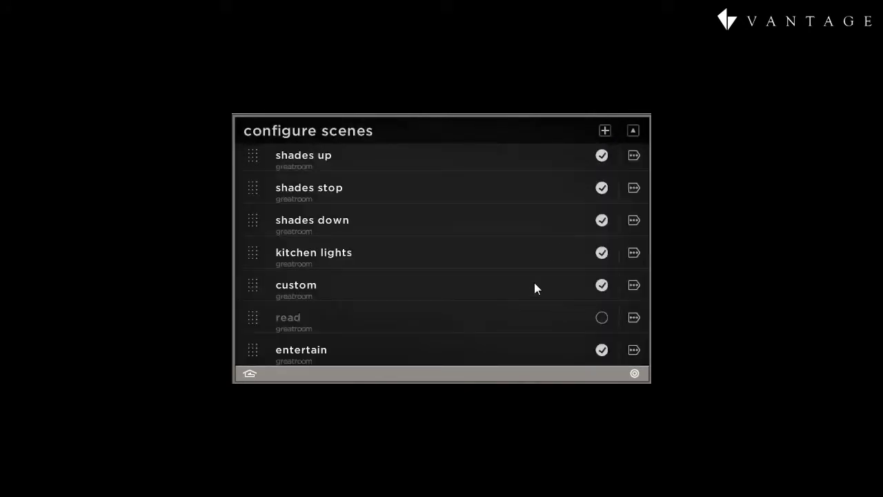
# - Return to the scenes page and look through the additional scenes for the new entertain scene
pyautogui.click(634, 131)
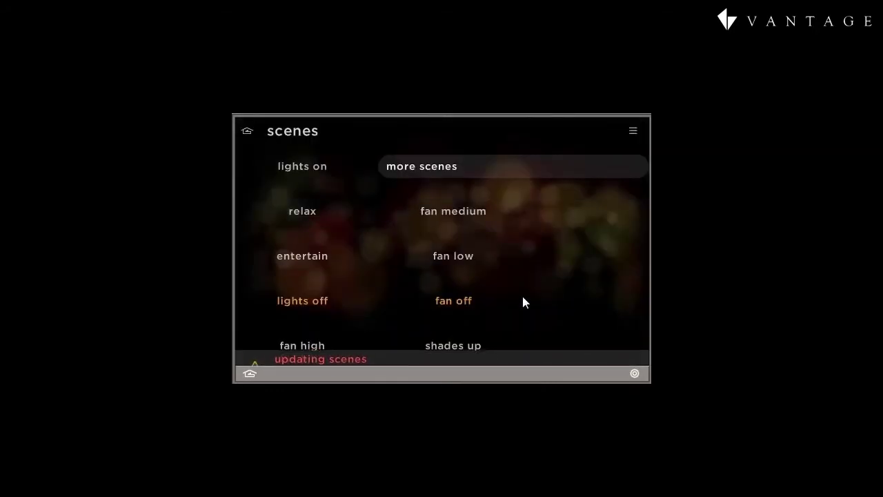
pyautogui.moveTo(519, 331); pyautogui.dragTo(536, 144)
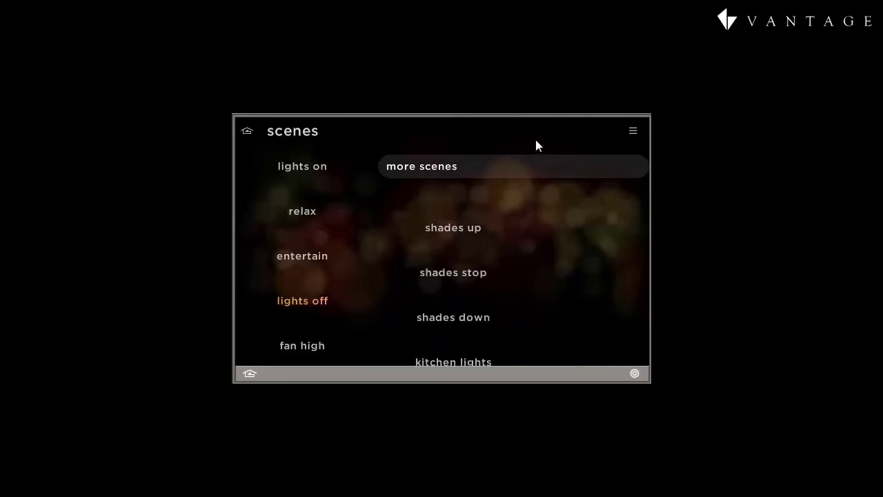
pyautogui.moveTo(525, 304); pyautogui.dragTo(537, 147)
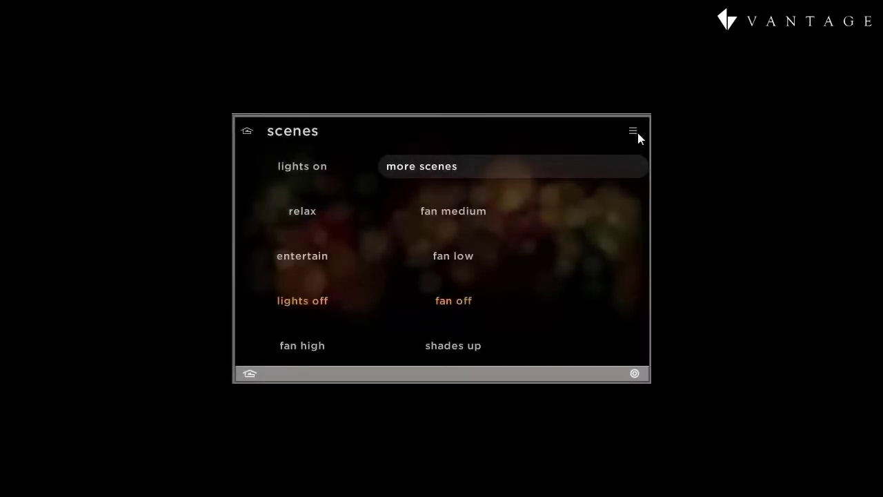
# - Start another new scene and add the main level great room's downlights to it
pyautogui.click(635, 133)
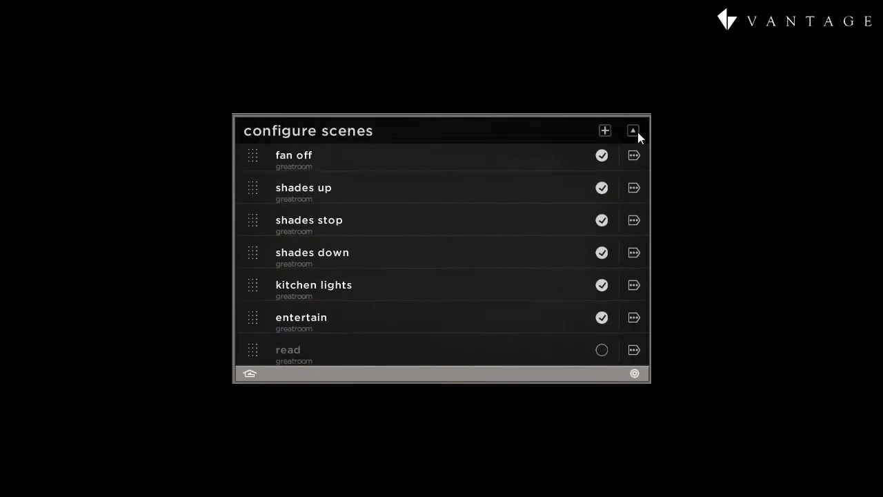
pyautogui.click(606, 131)
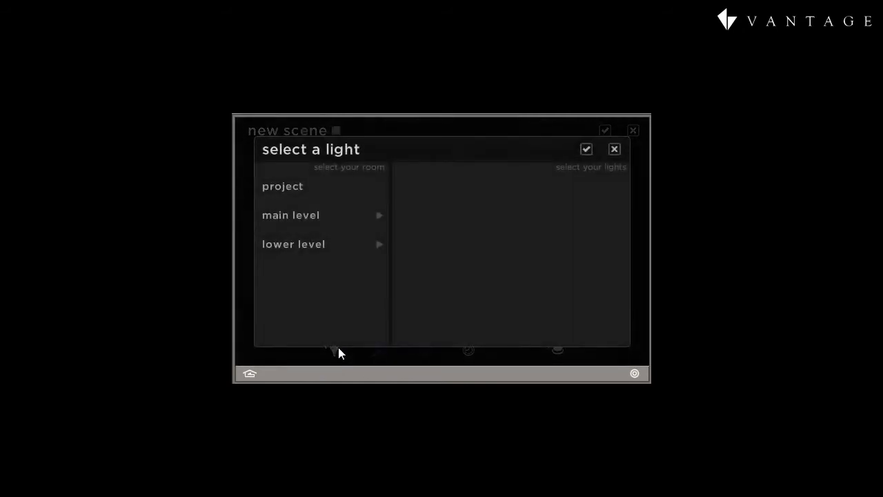
pyautogui.click(308, 216)
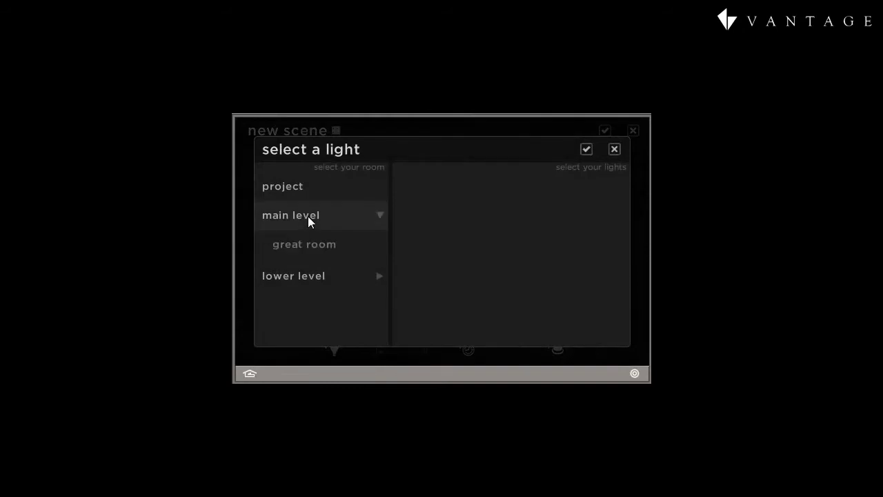
pyautogui.click(316, 243)
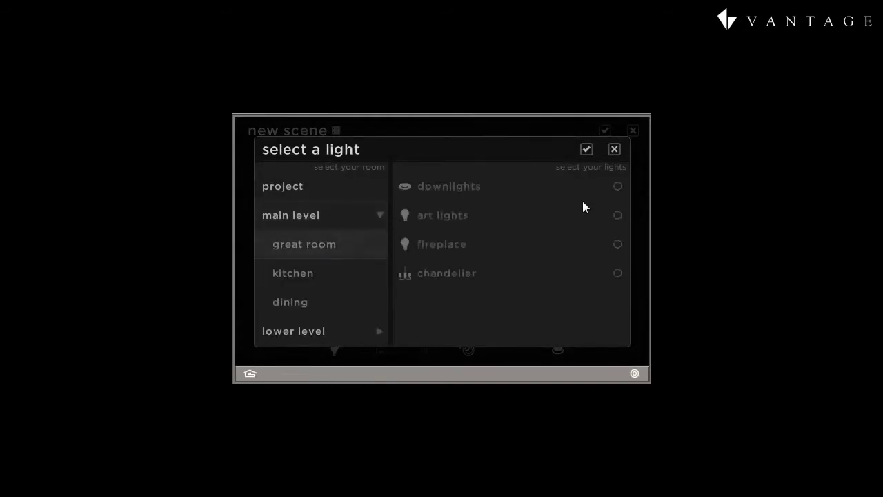
pyautogui.click(617, 187)
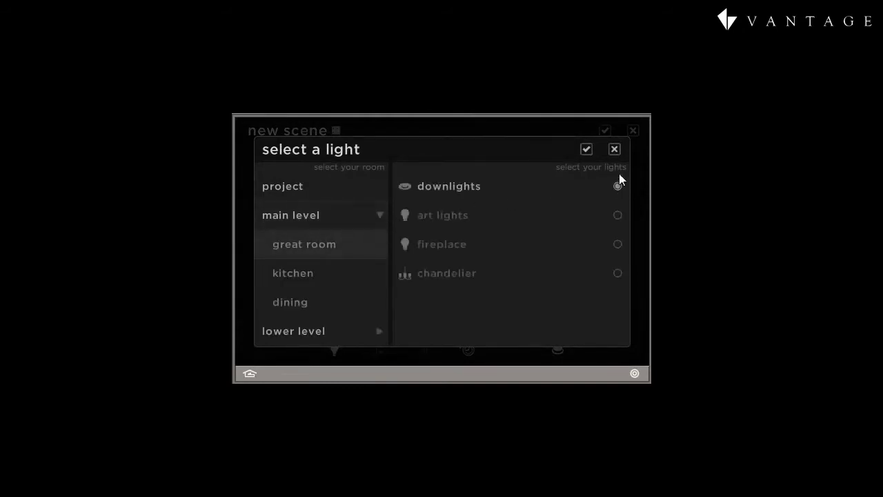
pyautogui.click(587, 150)
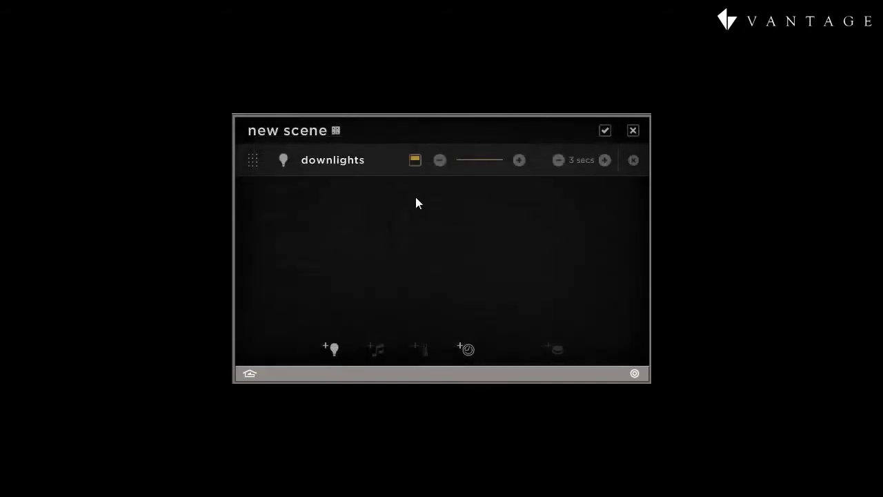
# - Add the great room's art lights, fireplace and chandelier to the new scene
pyautogui.click(616, 216)
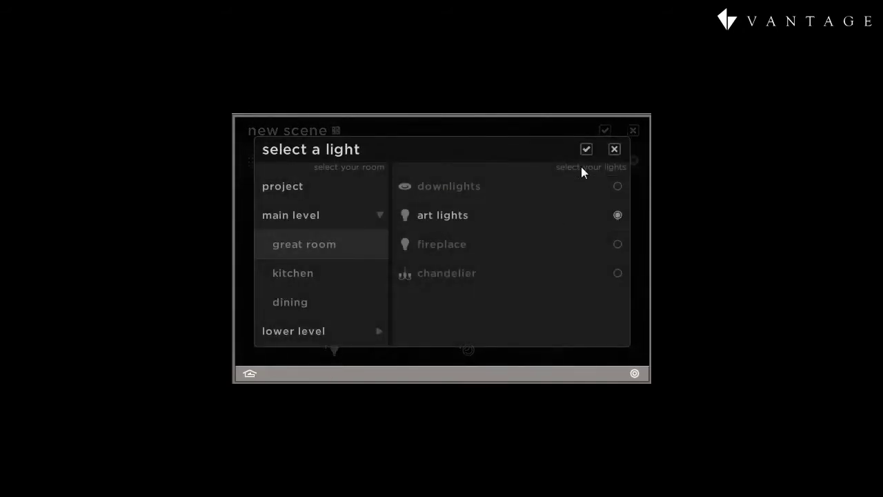
pyautogui.click(585, 150)
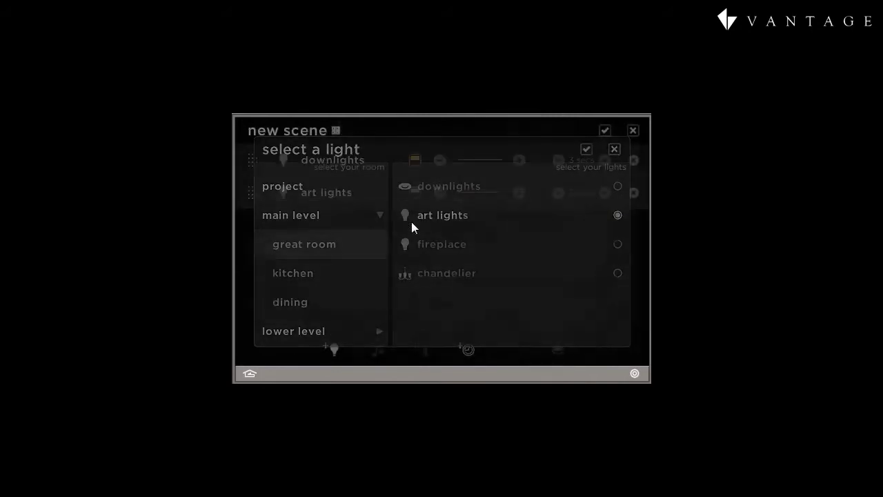
pyautogui.click(336, 355)
pyautogui.click(618, 243)
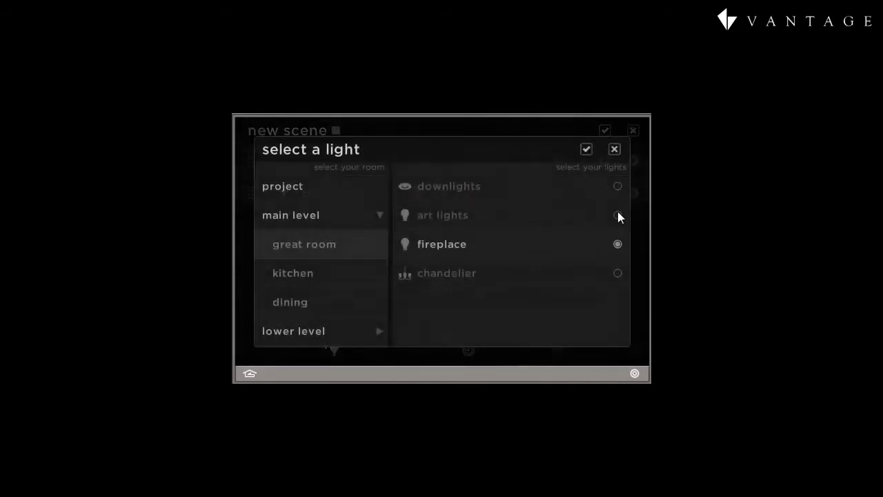
pyautogui.click(586, 150)
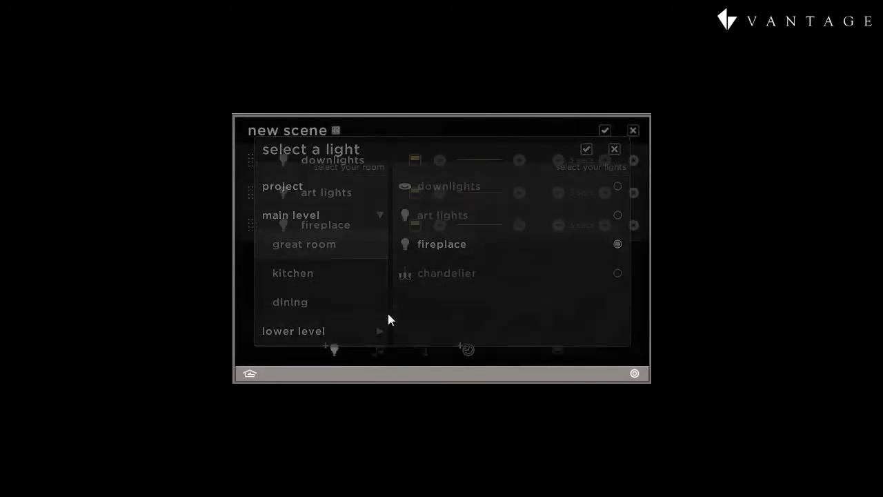
pyautogui.click(344, 347)
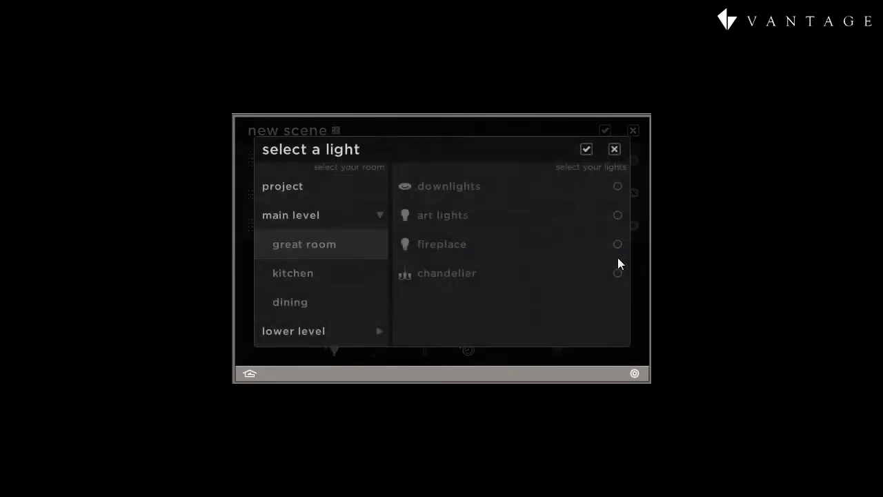
pyautogui.click(618, 273)
pyautogui.click(586, 150)
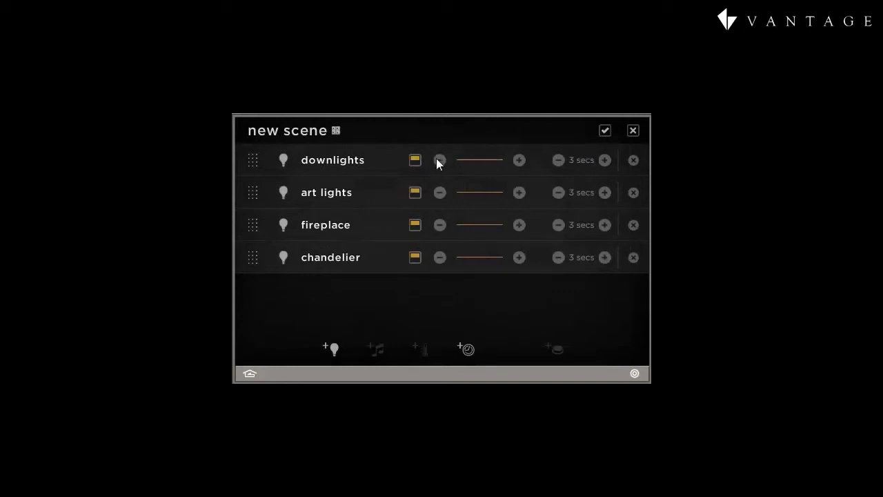
# - Dim the four lights to different levels, with the art lights lowest, and save the scene under the name "custom"
pyautogui.click(416, 192)
pyautogui.click(519, 194)
pyautogui.click(310, 131)
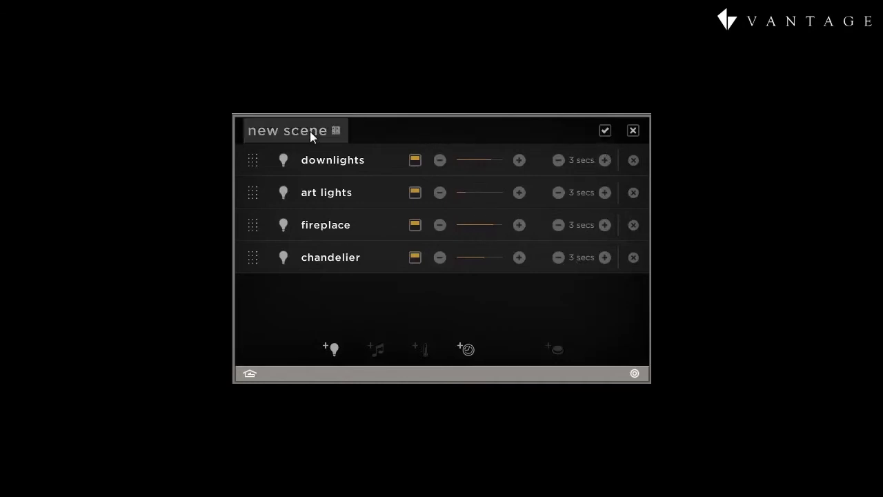
pyautogui.write('custom')
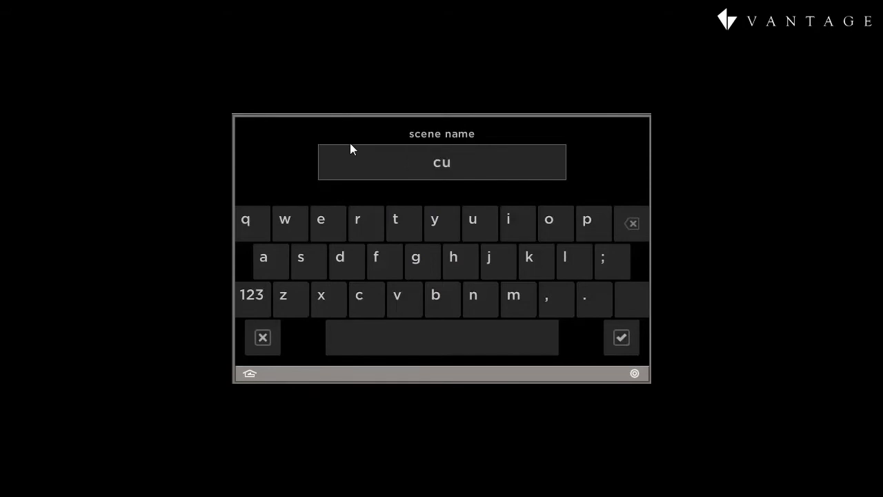
pyautogui.click(627, 340)
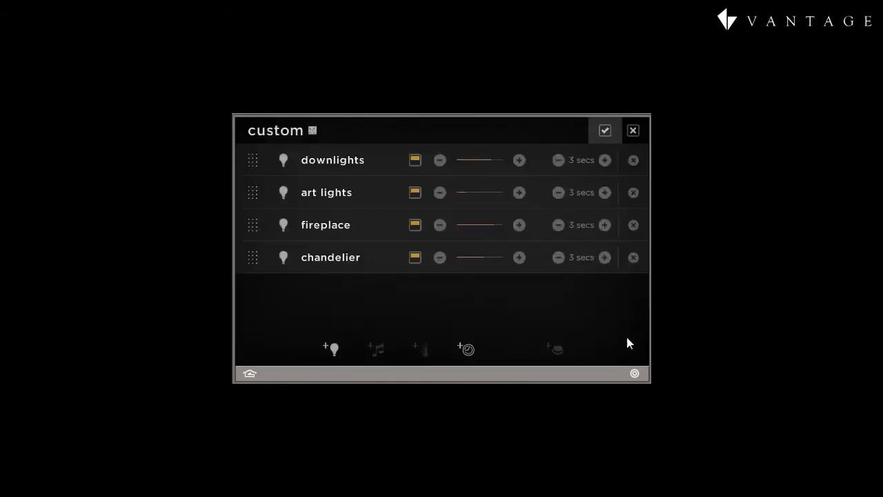
pyautogui.click(605, 132)
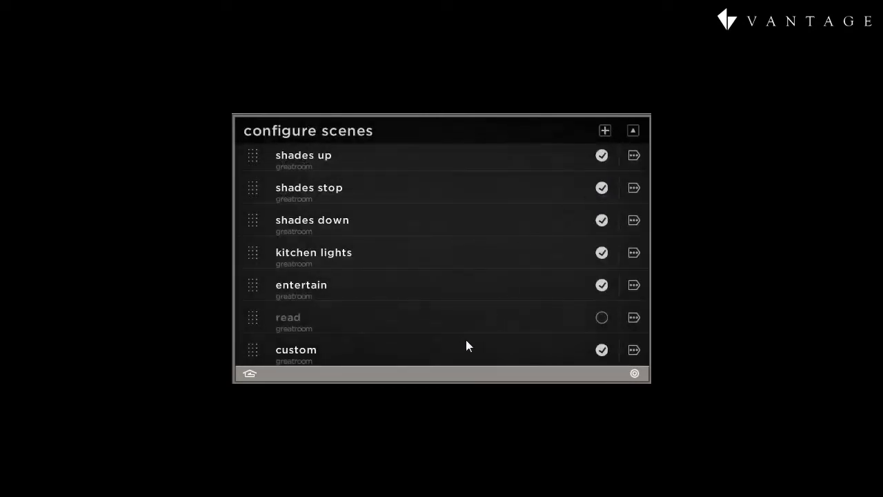
# - Return to the scenes page and activate the custom scene from the additional scenes
pyautogui.click(633, 131)
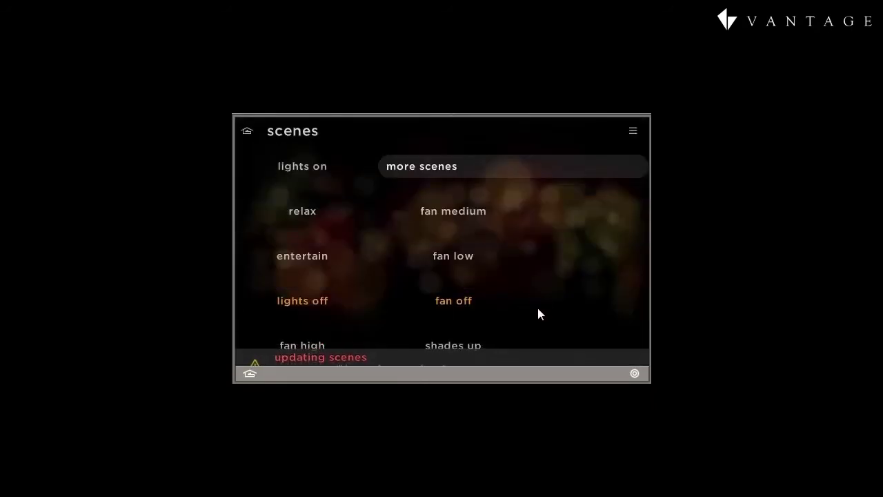
pyautogui.moveTo(525, 315); pyautogui.dragTo(528, 198)
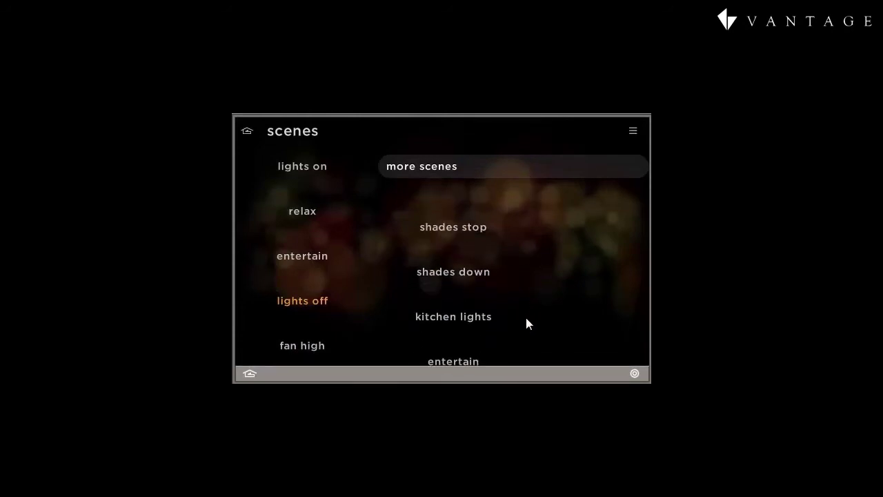
pyautogui.moveTo(526, 322); pyautogui.dragTo(537, 176)
pyautogui.moveTo(542, 280); pyautogui.dragTo(528, 156)
pyautogui.moveTo(537, 278); pyautogui.dragTo(511, 183)
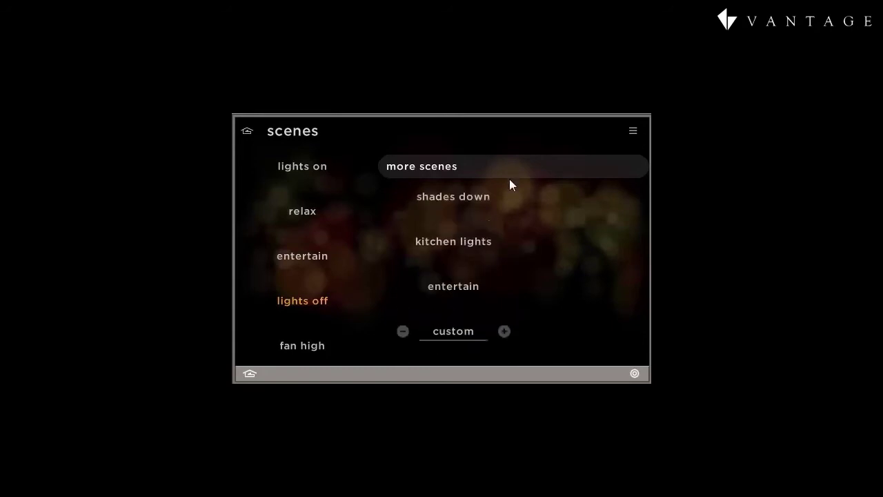
pyautogui.click(462, 349)
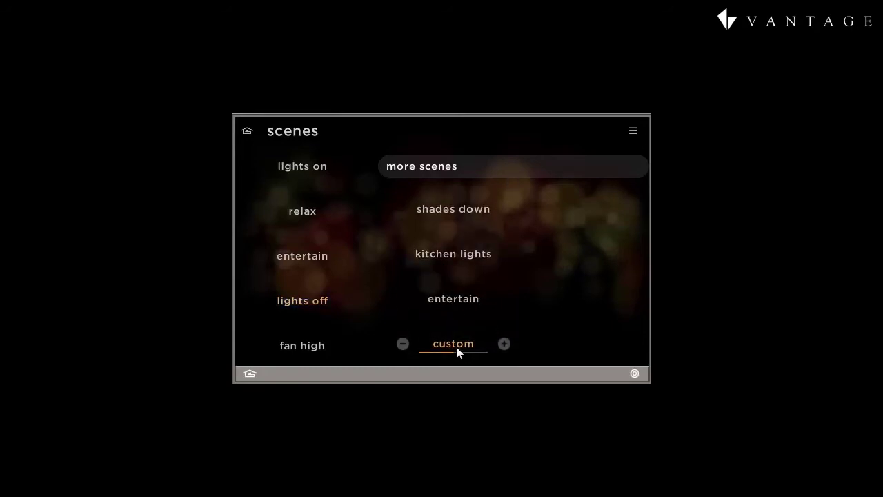